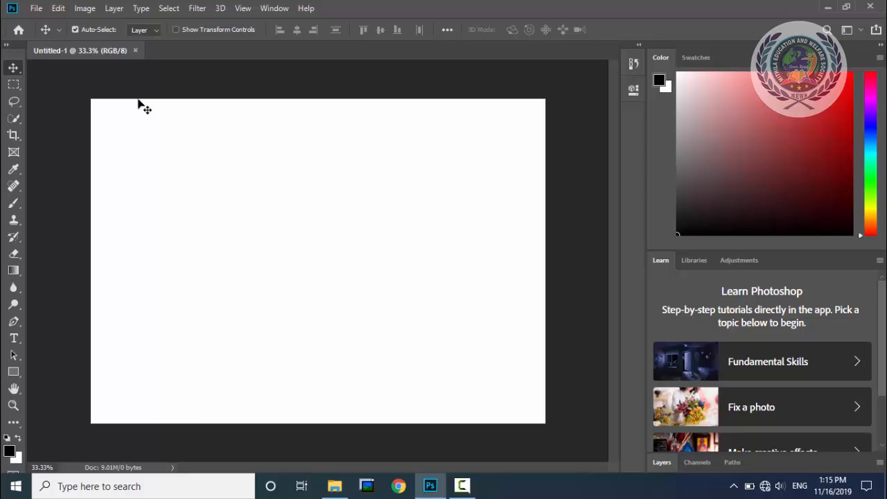
# Open Cash in Hand.jpg and Lady in the Office.jpg together from the Photoshop Images folder.
pyautogui.click(36, 9)
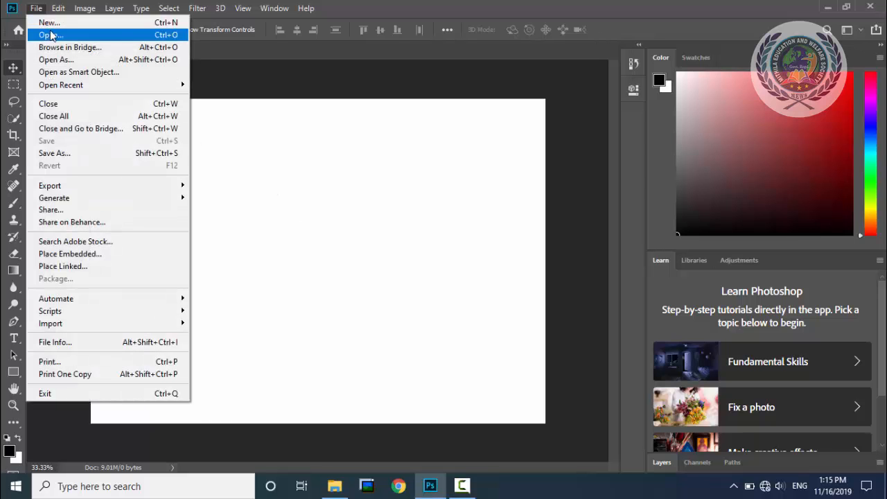
pyautogui.click(56, 39)
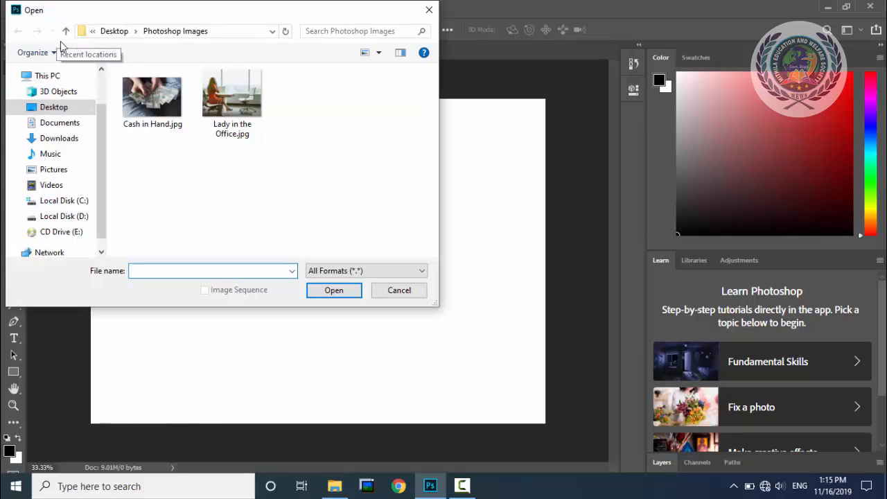
pyautogui.click(153, 105)
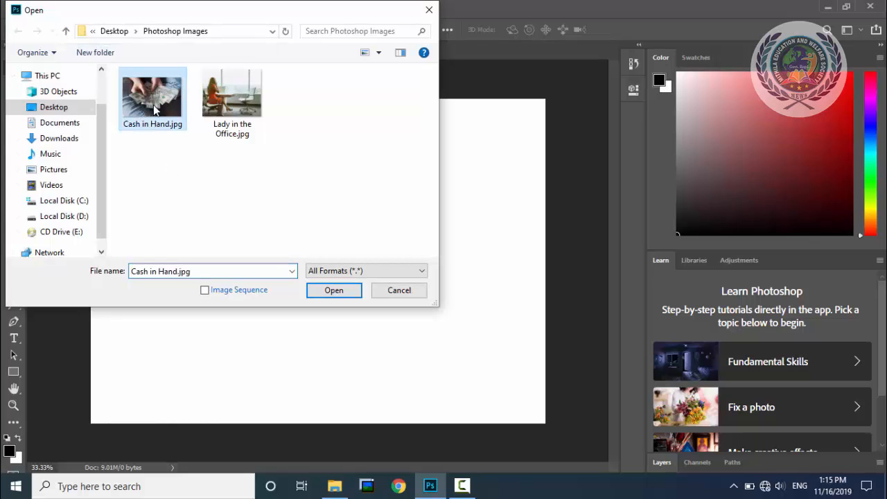
pyautogui.click(229, 105)
pyautogui.click(162, 95)
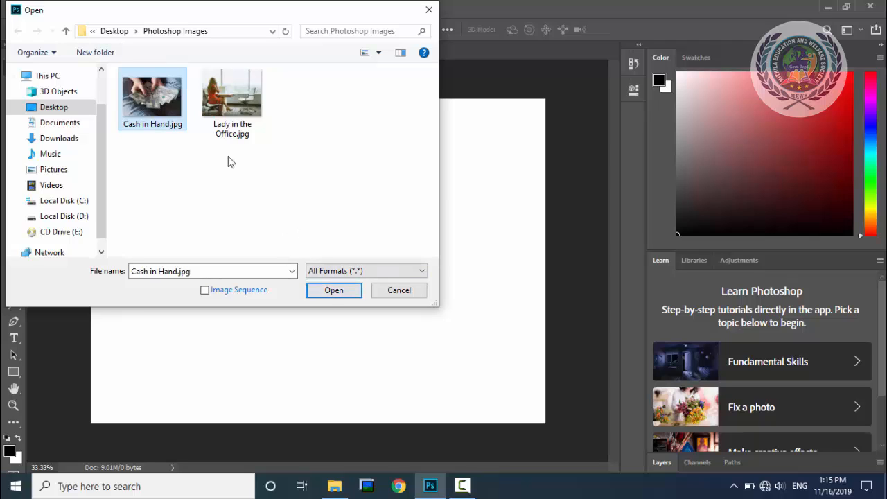
pyautogui.moveTo(144, 164); pyautogui.dragTo(264, 100)
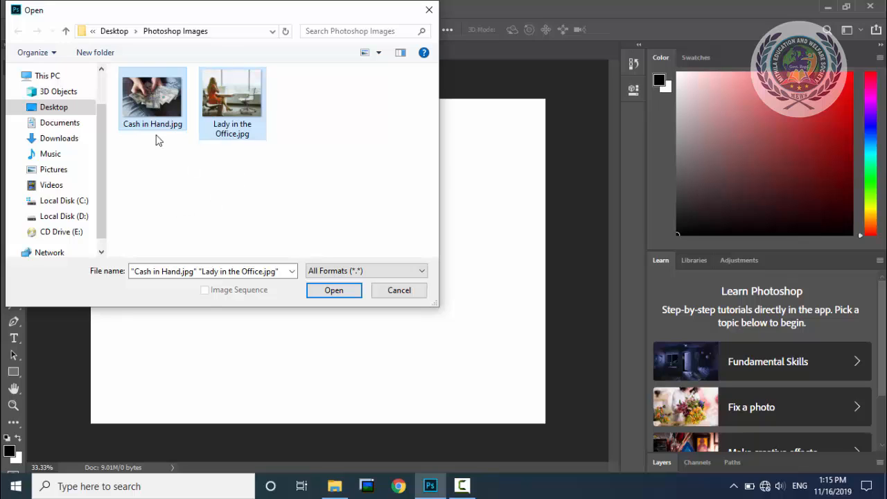
pyautogui.click(335, 290)
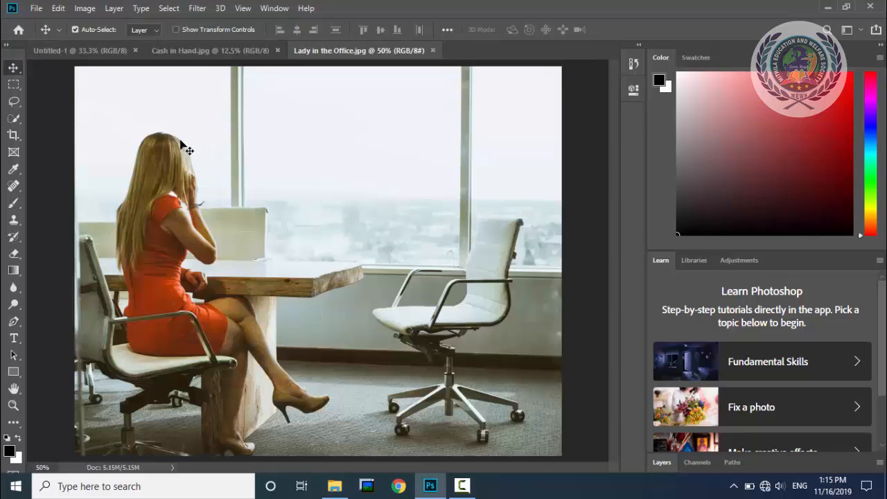
# Look through the open photo documents and close the blank Untitled-1 document.
pyautogui.click(207, 54)
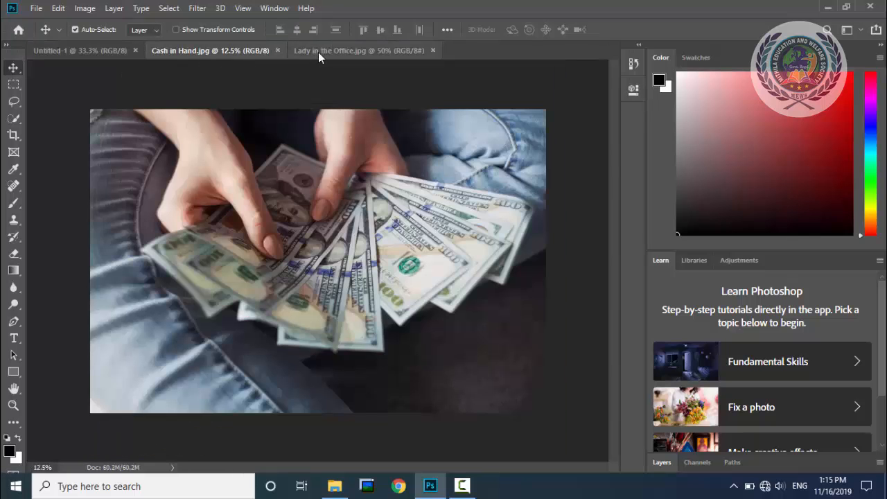
pyautogui.click(318, 52)
pyautogui.click(231, 45)
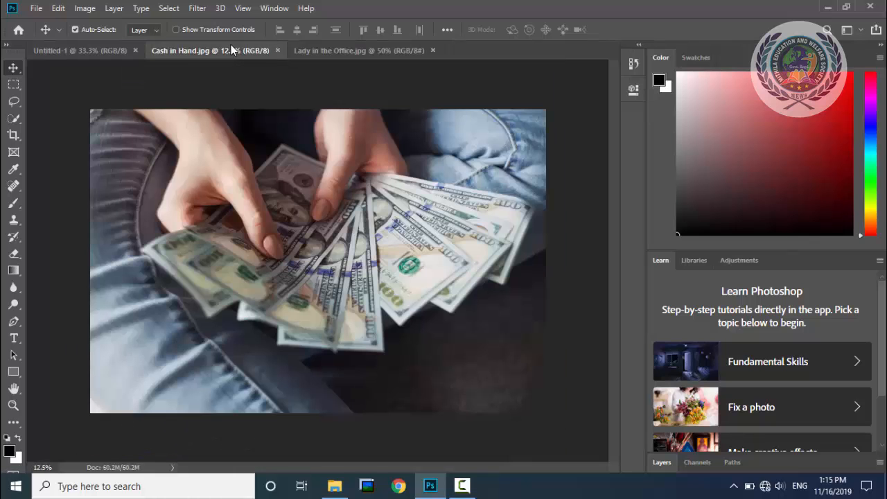
pyautogui.click(108, 56)
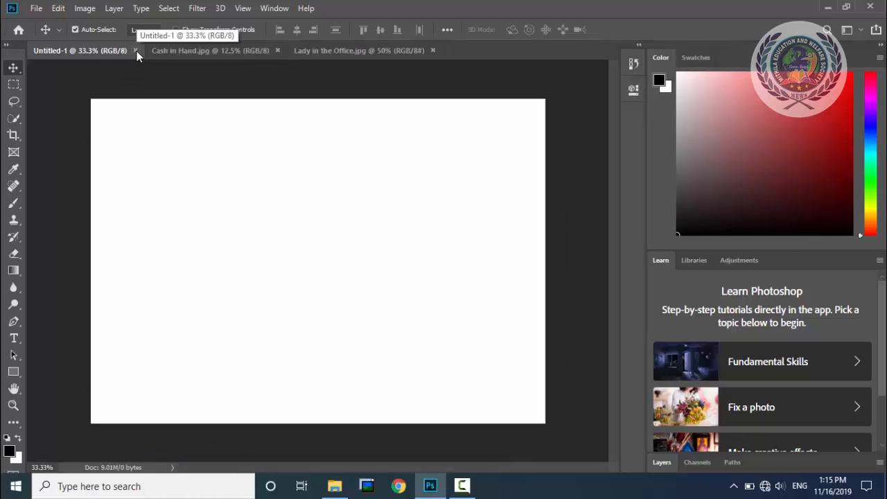
pyautogui.click(136, 51)
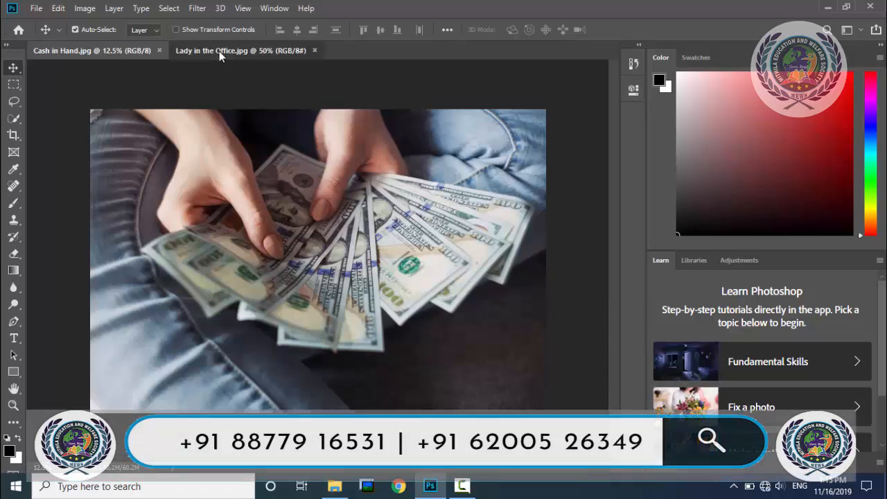
# Switch back and forth between the Lady in the Office.jpg and Cash in Hand.jpg documents to view each photo.
pyautogui.click(219, 50)
pyautogui.click(134, 50)
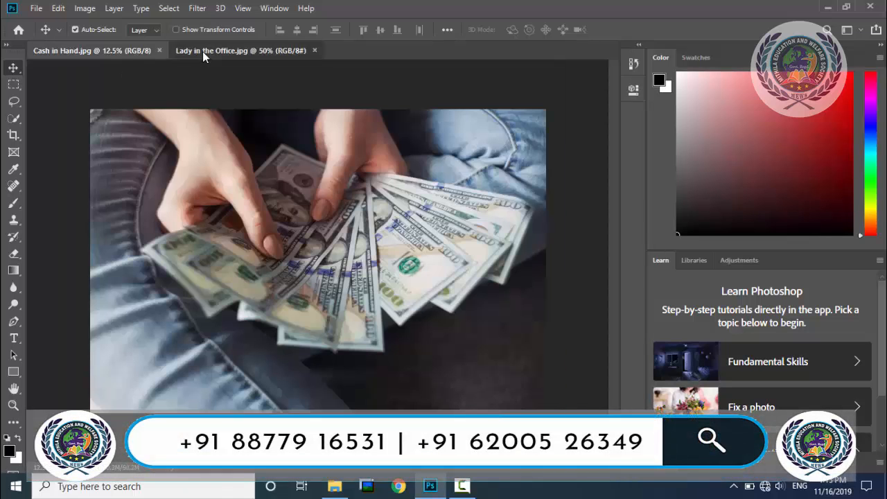
pyautogui.click(202, 52)
pyautogui.click(129, 50)
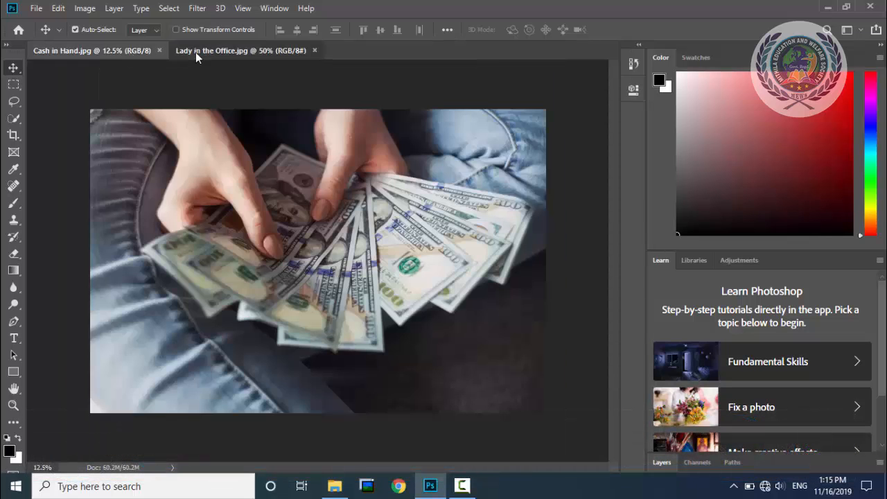
pyautogui.click(195, 52)
pyautogui.click(123, 50)
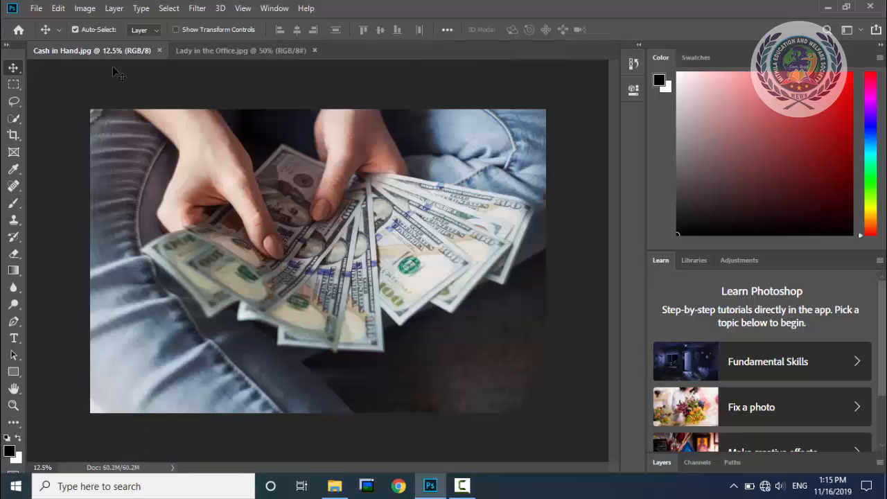
# Float Lady in the Office.jpg in its own window and apply the Tile All Vertically arrangement to the open documents.
pyautogui.click(199, 51)
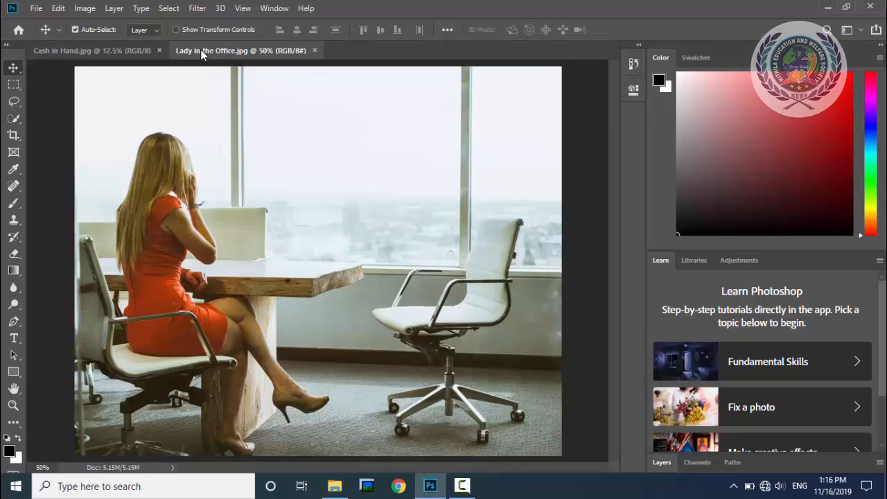
pyautogui.moveTo(200, 49); pyautogui.dragTo(400, 66)
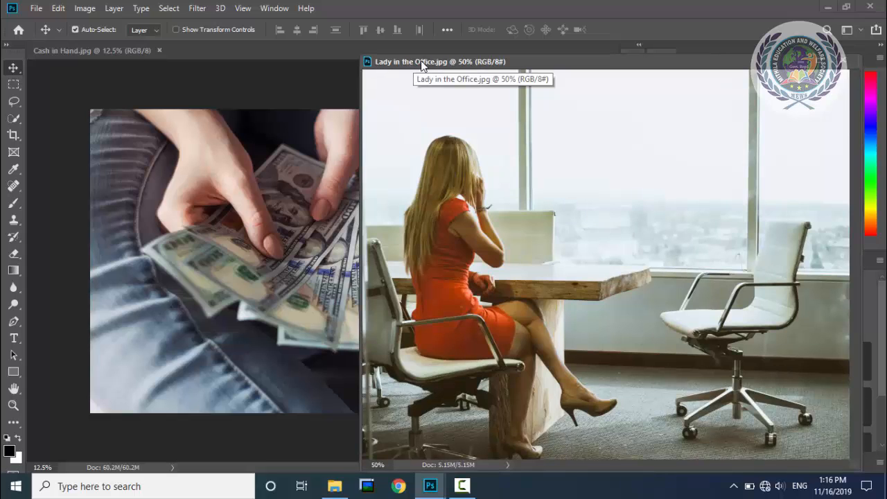
pyautogui.moveTo(422, 64); pyautogui.dragTo(275, 146)
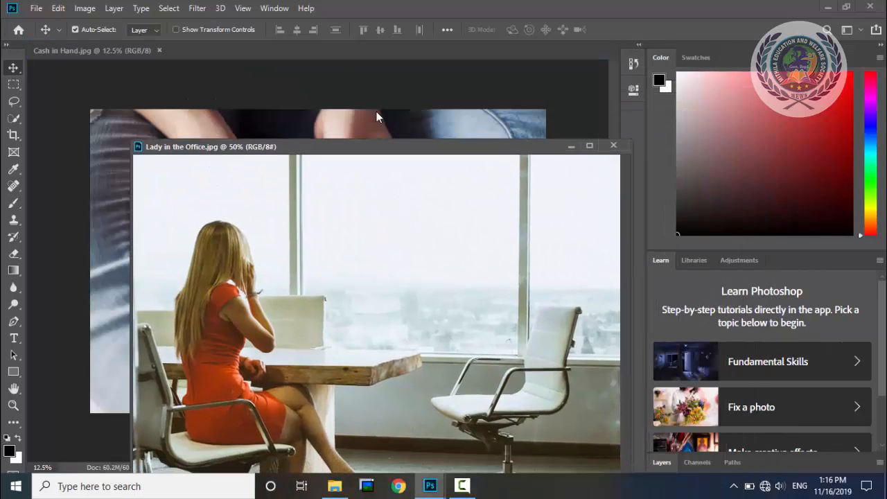
pyautogui.click(274, 9)
pyautogui.moveTo(320, 20)
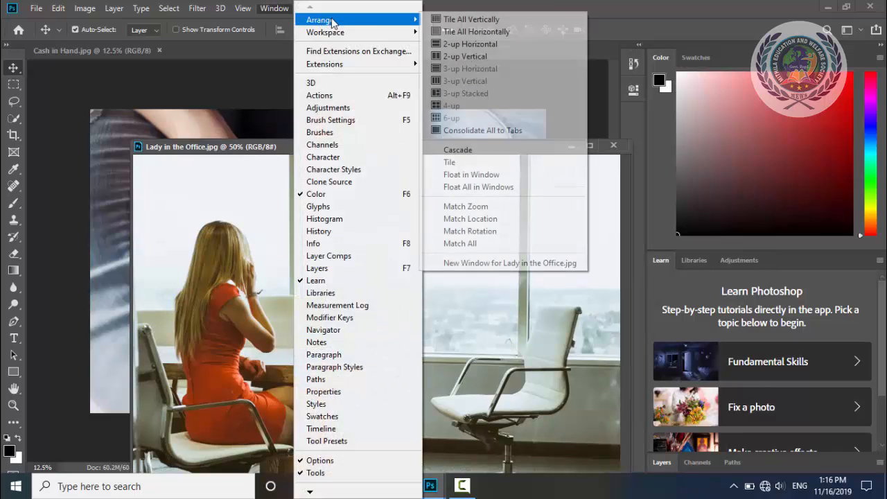
pyautogui.click(485, 21)
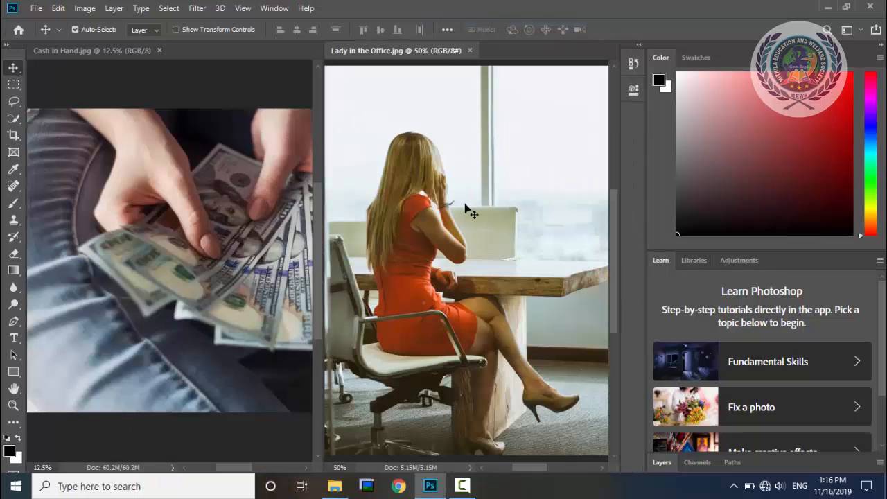
# Arrange the two open photos with Tile All Horizontally.
pyautogui.click(274, 8)
pyautogui.moveTo(411, 16)
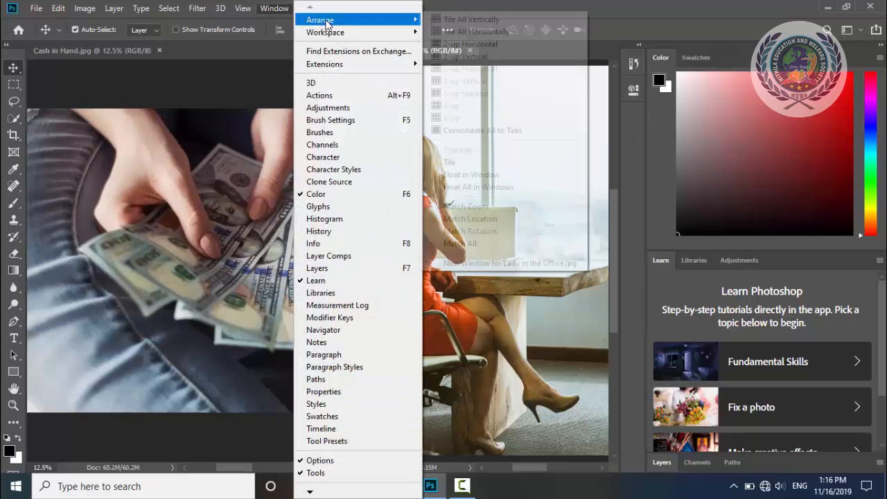
pyautogui.click(477, 32)
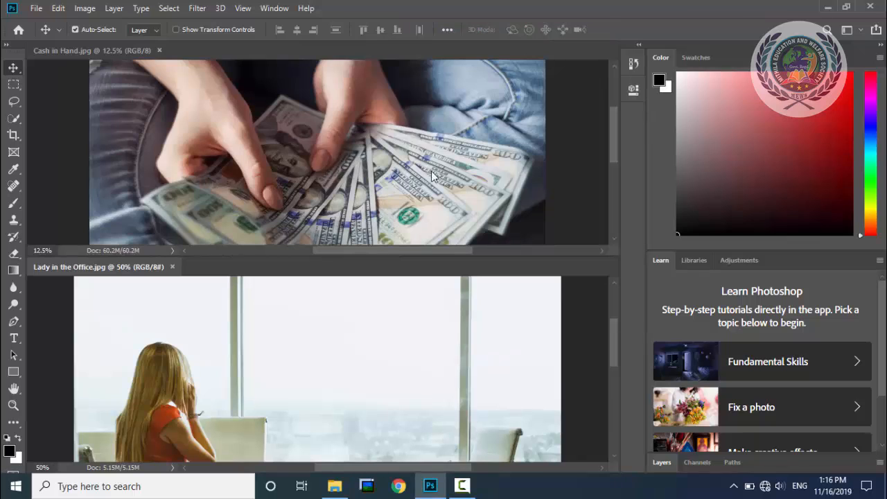
pyautogui.click(275, 7)
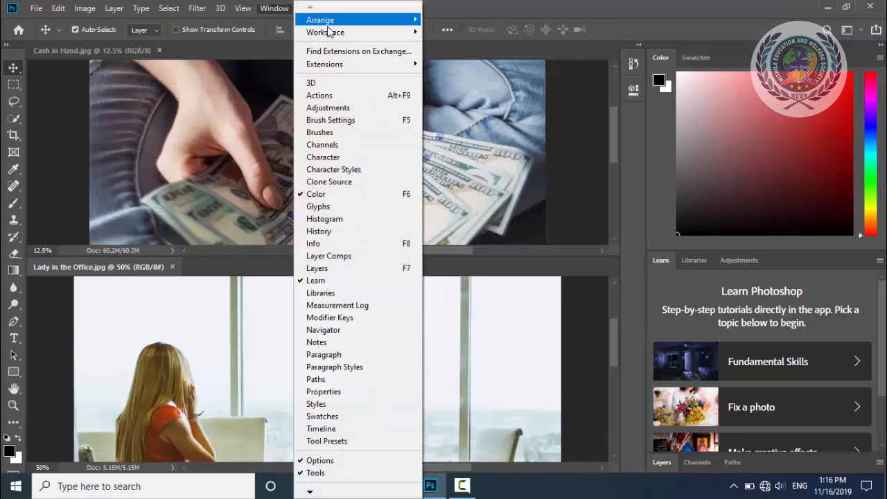
pyautogui.moveTo(378, 21)
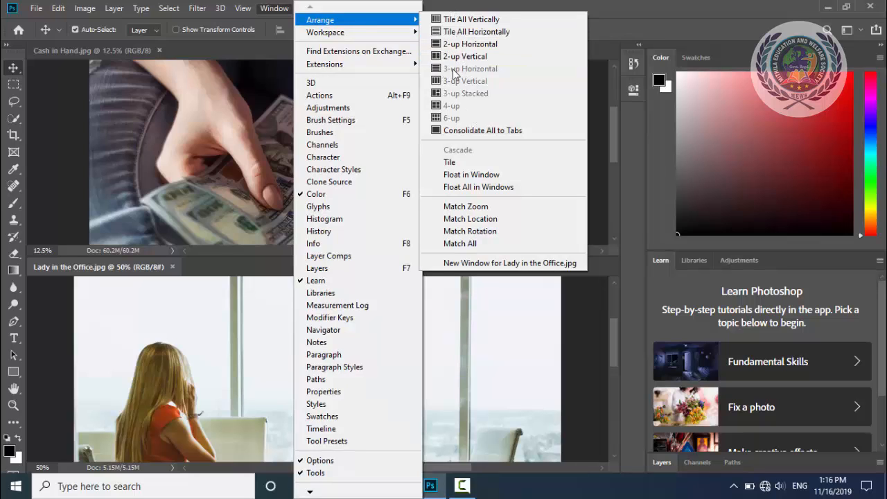
pyautogui.click(286, 9)
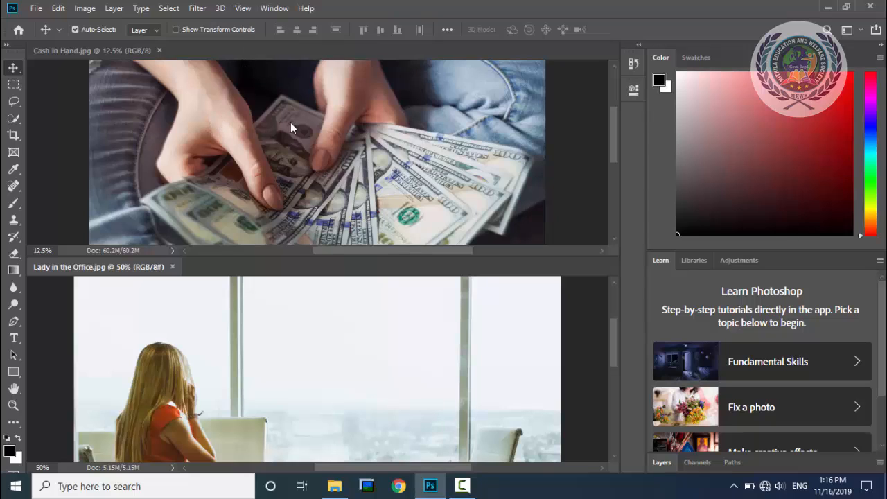
# Restore the single tabbed document view with Consolidate All to Tabs.
pyautogui.click(275, 12)
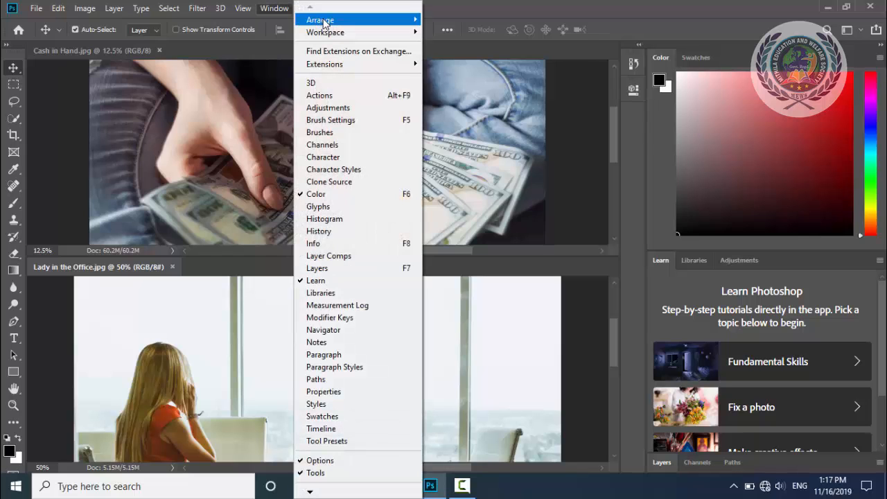
pyautogui.moveTo(330, 24)
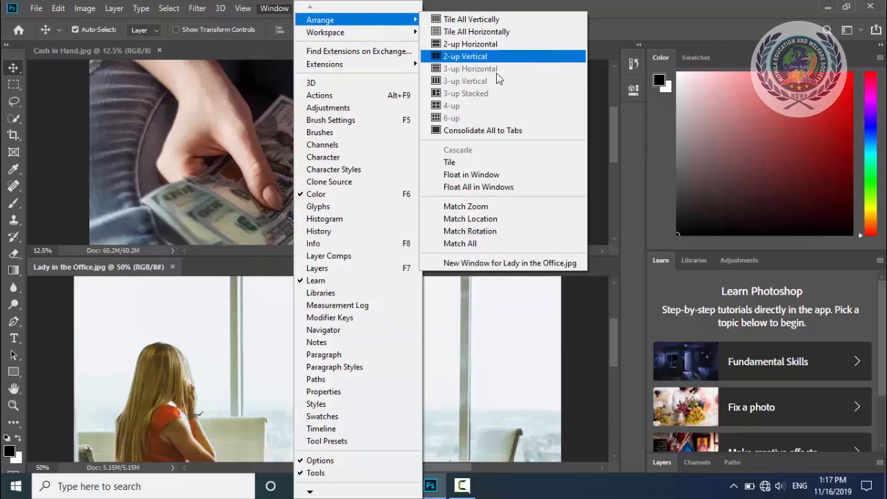
pyautogui.click(515, 136)
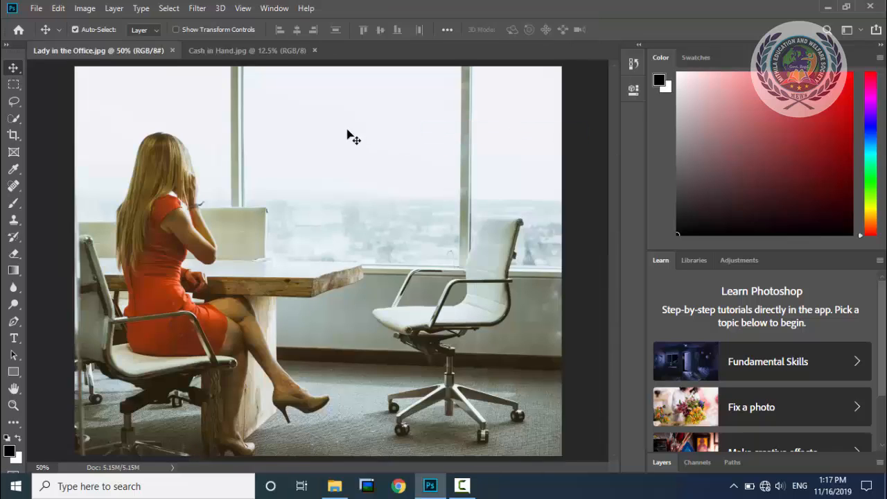
# Alternate between the consolidated Cash in Hand.jpg and Lady in the Office.jpg documents, ending on Cash in Hand.jpg.
pyautogui.click(252, 52)
pyautogui.click(139, 54)
pyautogui.click(222, 52)
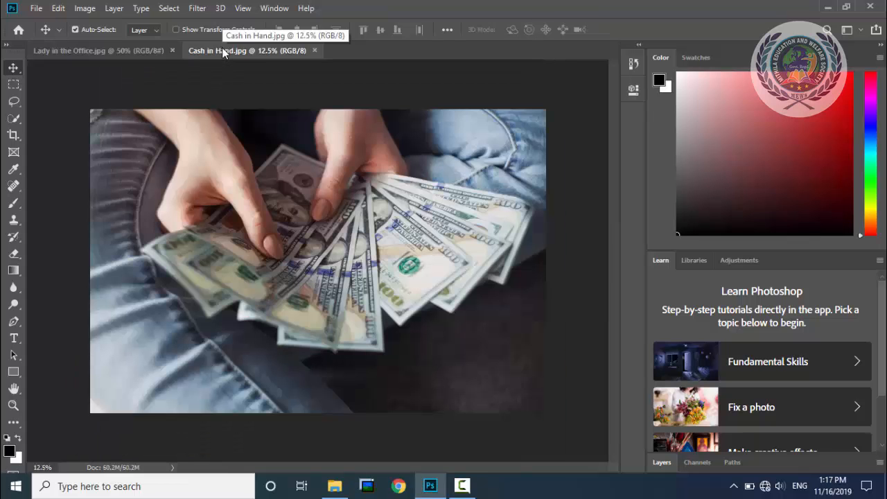
pyautogui.click(139, 50)
pyautogui.click(225, 53)
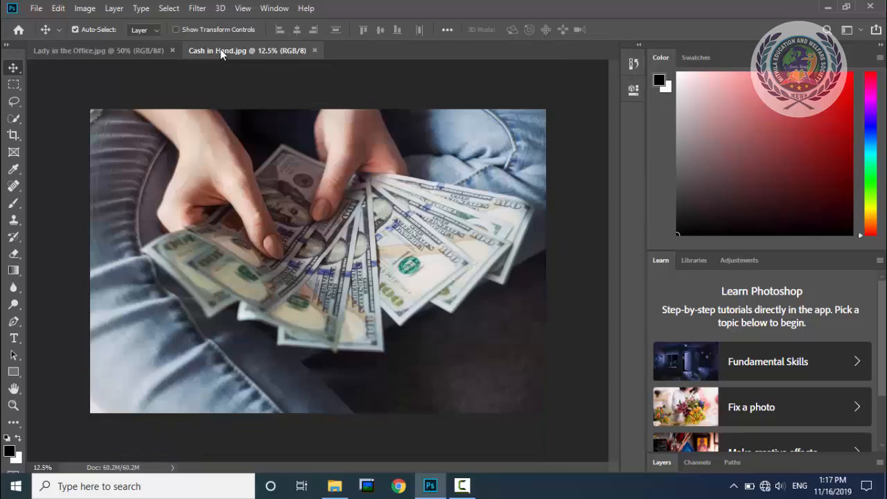
pyautogui.click(139, 50)
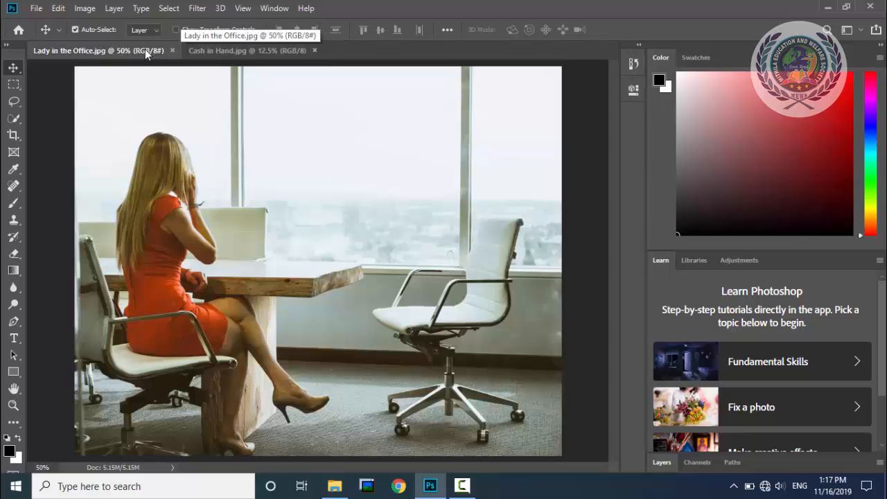
pyautogui.click(242, 49)
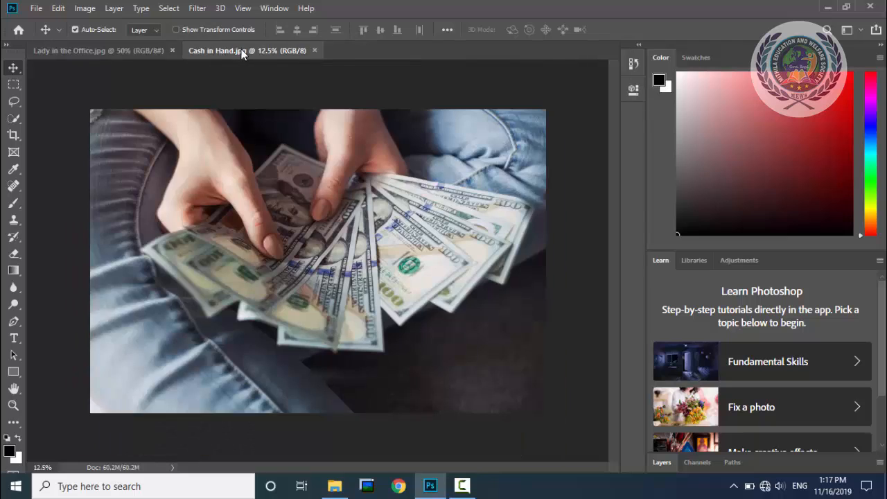
# Reorder the tabbed documents so Cash in Hand.jpg comes before Lady in the Office.jpg, and check both.
pyautogui.moveTo(242, 54); pyautogui.dragTo(69, 54)
pyautogui.click(192, 50)
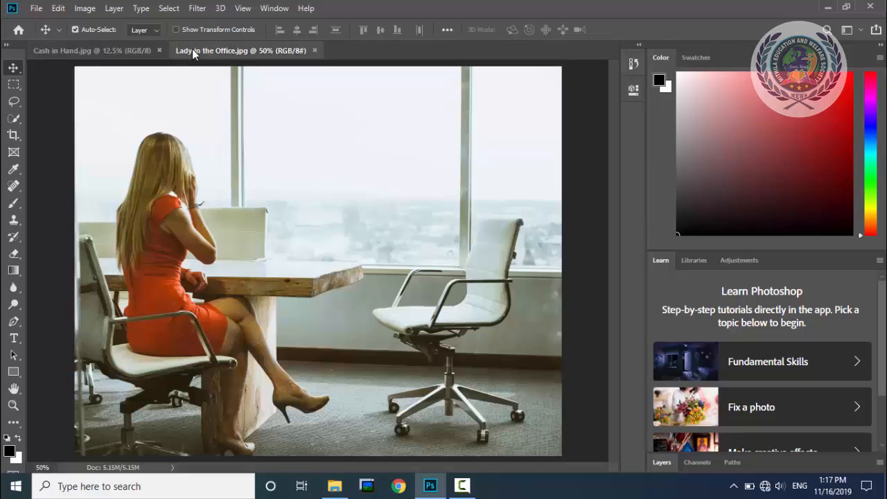
pyautogui.click(129, 52)
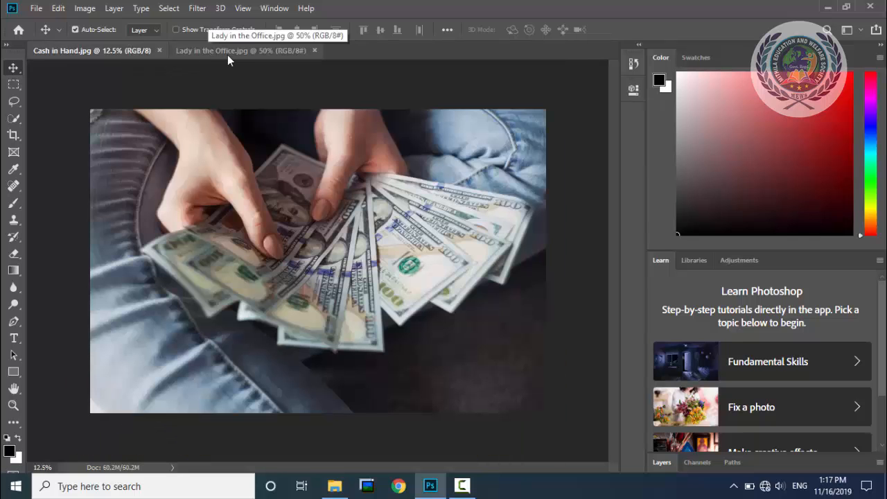
# Detach Lady in the Office.jpg and Cash in Hand.jpg from the tabbed view into two separate floating windows.
pyautogui.click(226, 53)
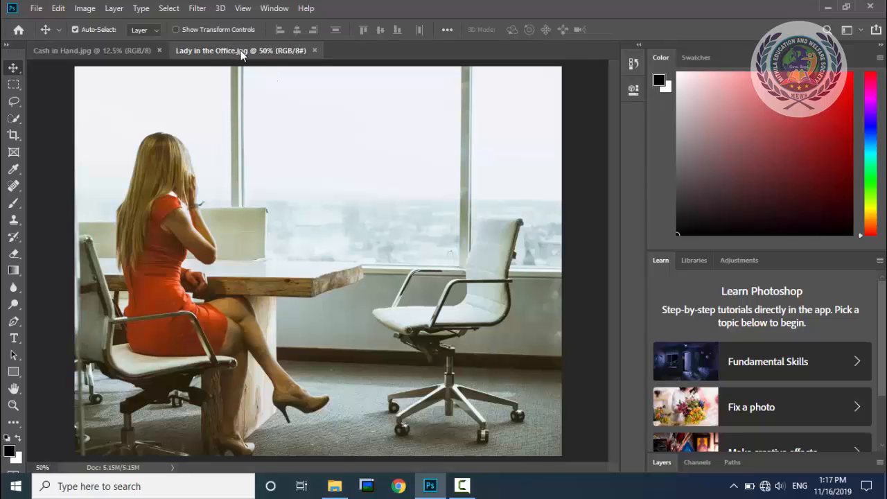
pyautogui.moveTo(241, 56); pyautogui.dragTo(275, 131)
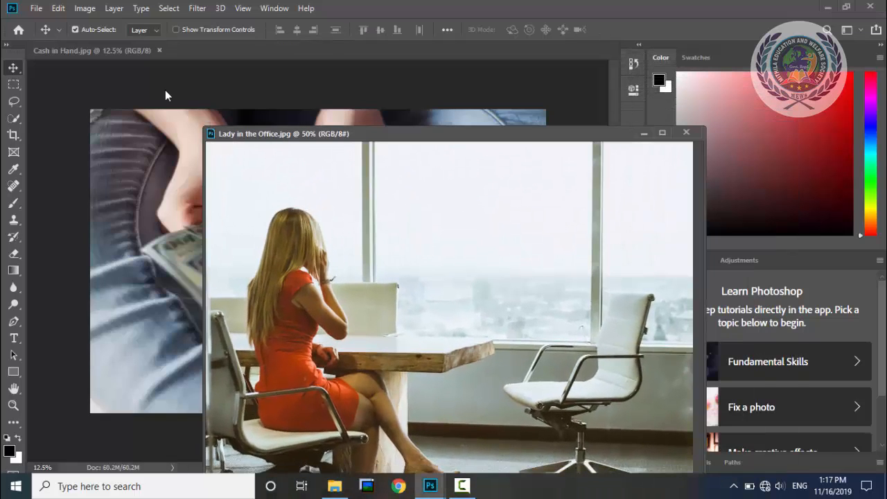
pyautogui.moveTo(109, 49); pyautogui.dragTo(260, 99)
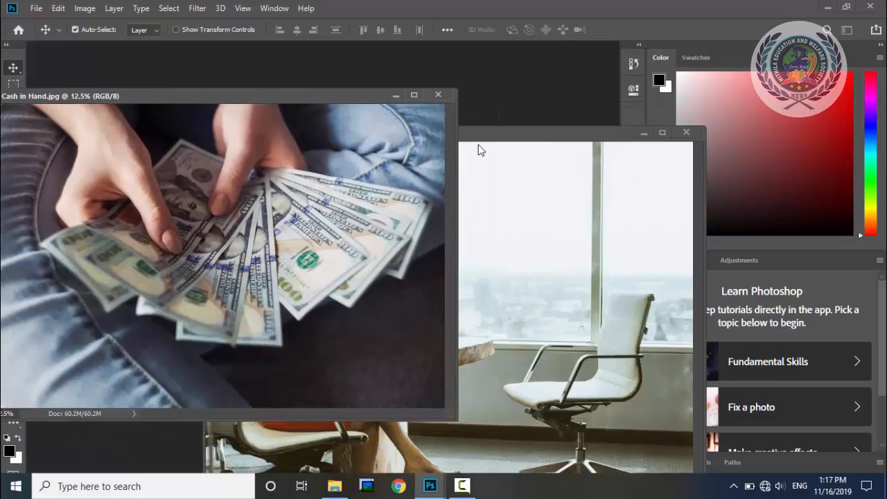
# Bring the floating Lady in the Office.jpg window to the front, move it up and enlarge it slightly.
pyautogui.click(543, 138)
pyautogui.moveTo(543, 138); pyautogui.dragTo(571, 48)
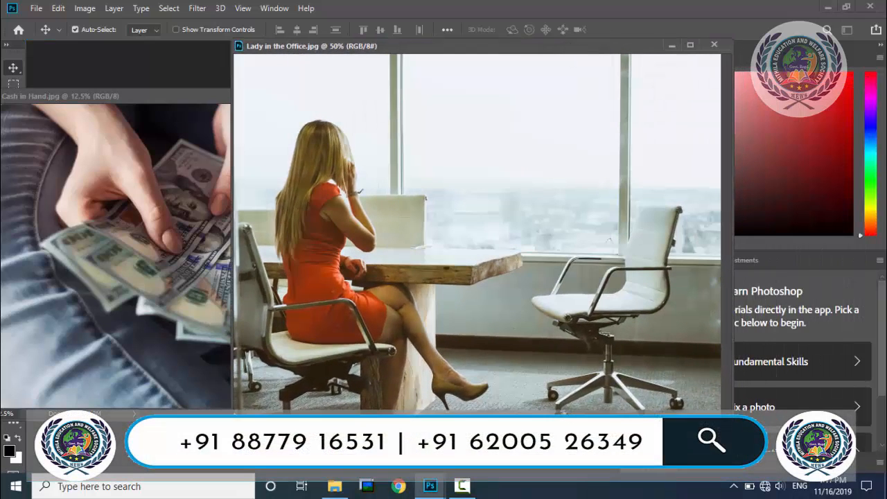
pyautogui.moveTo(735, 452)
pyautogui.mouseDown()
pyautogui.moveTo(674, 383)
pyautogui.moveTo(504, 378)
pyautogui.moveTo(507, 319)
pyautogui.moveTo(444, 270)
pyautogui.moveTo(530, 305)
pyautogui.moveTo(546, 341)
pyautogui.moveTo(741, 461)
pyautogui.mouseUp()
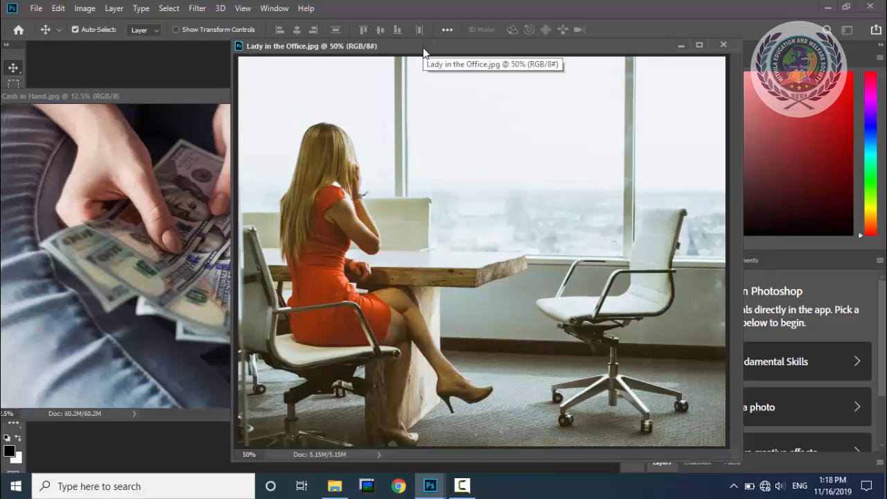
# Move the floating Lady in the Office.jpg window lower and place the Cash in Hand.jpg window in front, overlapping it.
pyautogui.moveTo(424, 53); pyautogui.dragTo(275, 125)
pyautogui.click(239, 95)
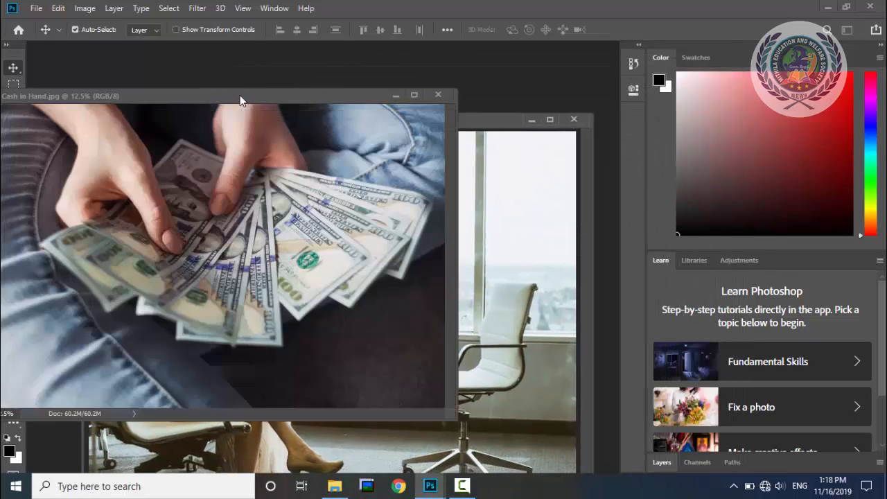
pyautogui.moveTo(240, 95); pyautogui.dragTo(355, 76)
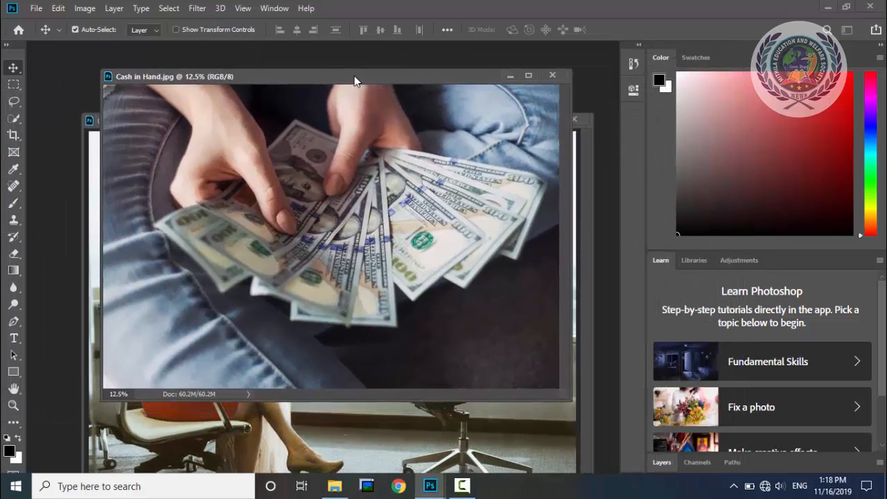
# Dock Lady in the Office.jpg into the floating Cash in Hand.jpg window as a second tab and reposition the group.
pyautogui.click(84, 122)
pyautogui.moveTo(176, 125); pyautogui.dragTo(206, 95)
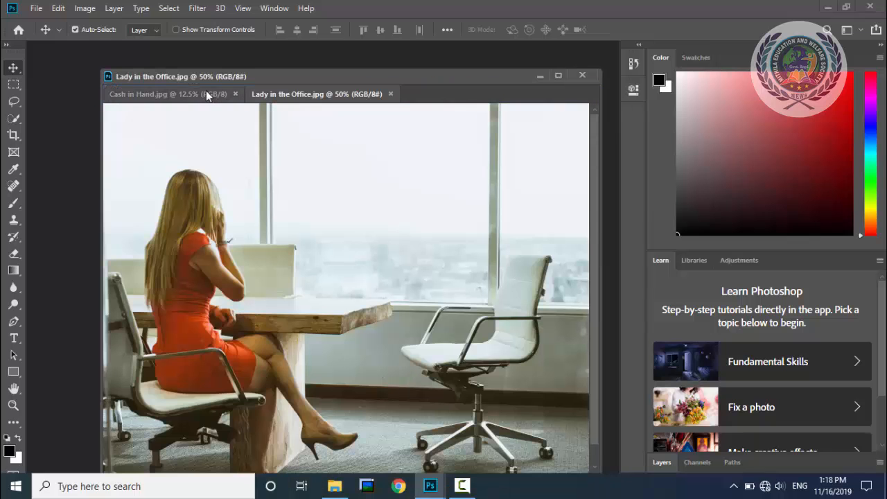
pyautogui.moveTo(268, 71); pyautogui.dragTo(256, 68)
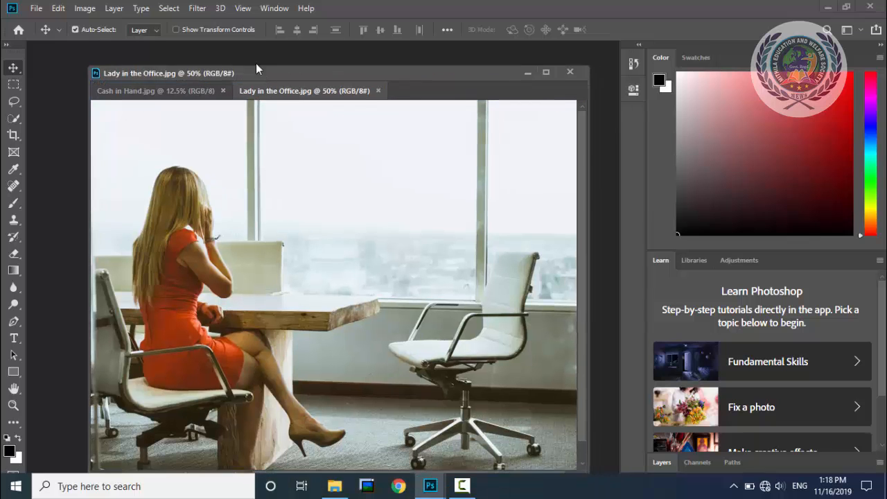
# Apply the Cascade arrangement to the floating document group and move the group back toward the middle of the workspace.
pyautogui.click(273, 9)
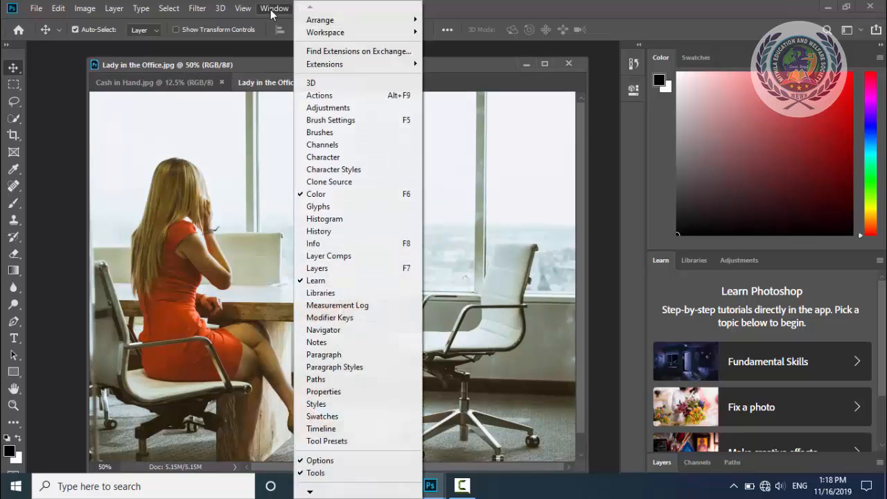
pyautogui.moveTo(320, 20)
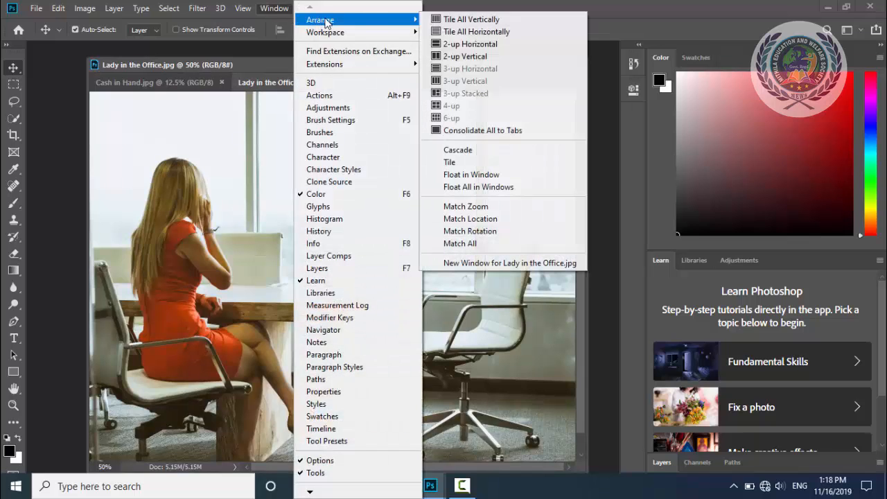
pyautogui.click(482, 154)
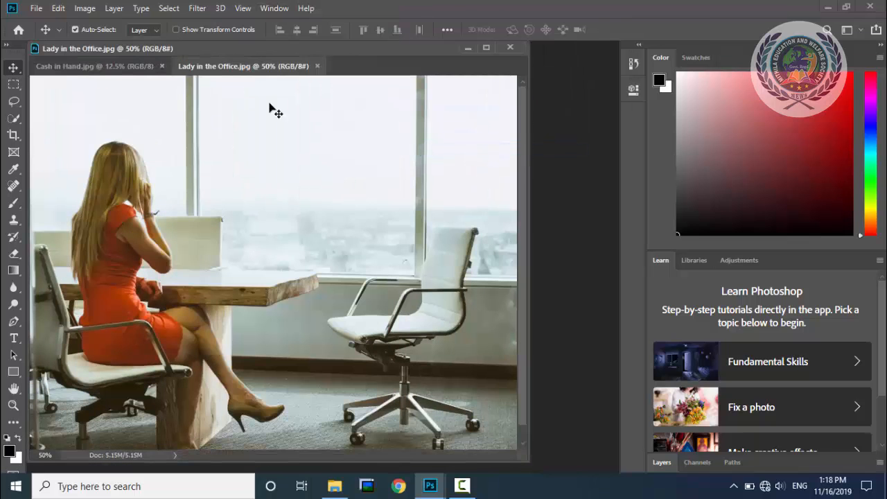
pyautogui.moveTo(260, 48); pyautogui.dragTo(318, 78)
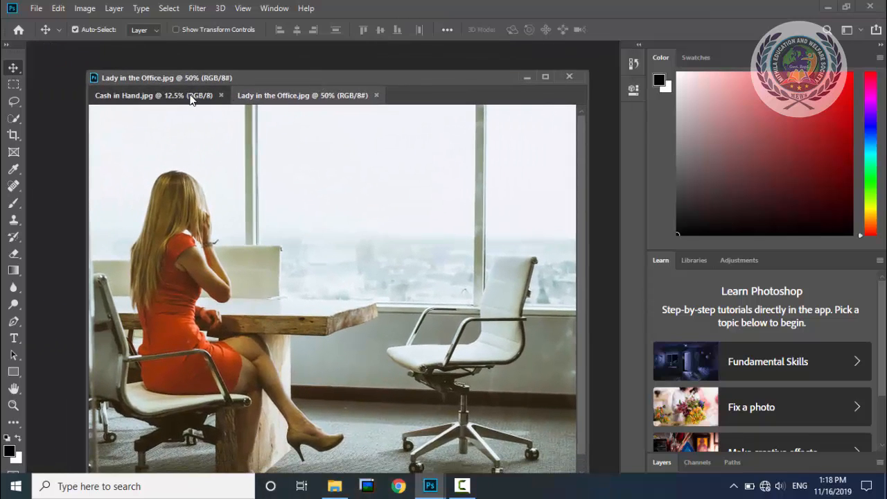
# Switch to Cash in Hand.jpg and back to Lady in the Office.jpg within the floating tabbed window.
pyautogui.click(226, 96)
pyautogui.click(241, 97)
pyautogui.click(189, 97)
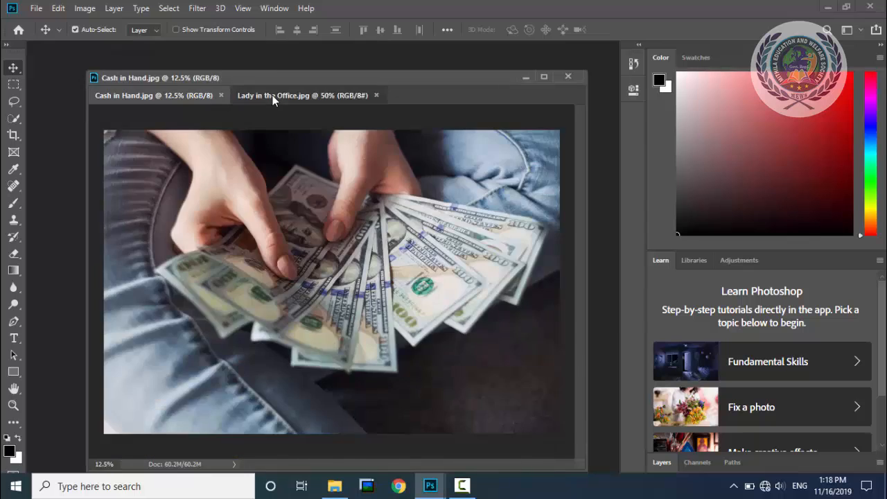
pyautogui.click(272, 95)
# Dock the floating tab group back into the main workspace and alternate between both documents, ending on Lady in the Office.jpg.
pyautogui.moveTo(247, 77); pyautogui.dragTo(197, 43)
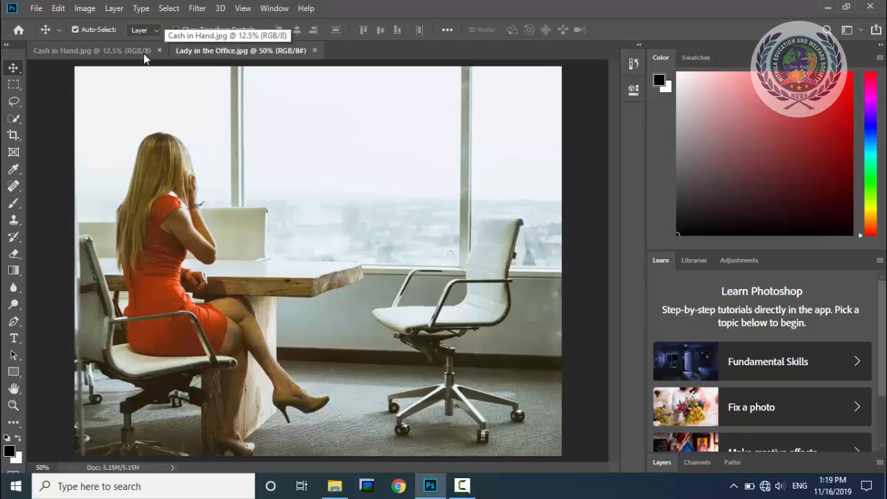
pyautogui.click(136, 52)
pyautogui.click(208, 51)
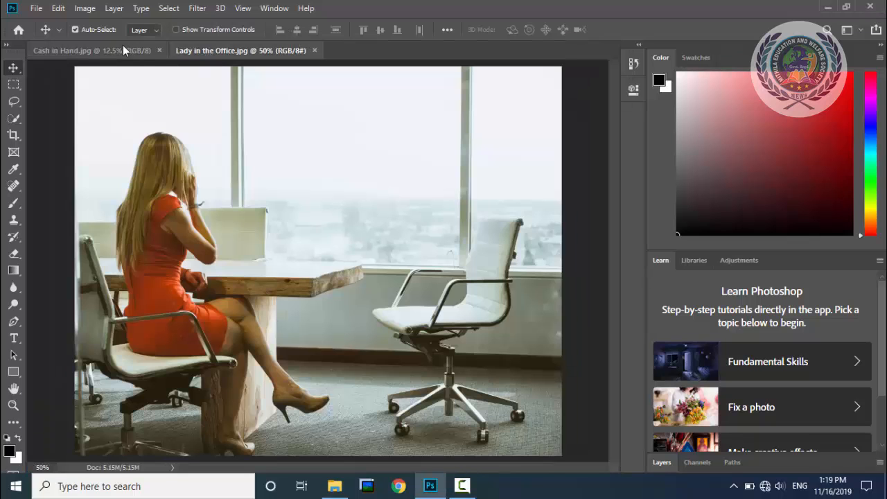
pyautogui.click(123, 46)
pyautogui.click(199, 49)
pyautogui.click(130, 51)
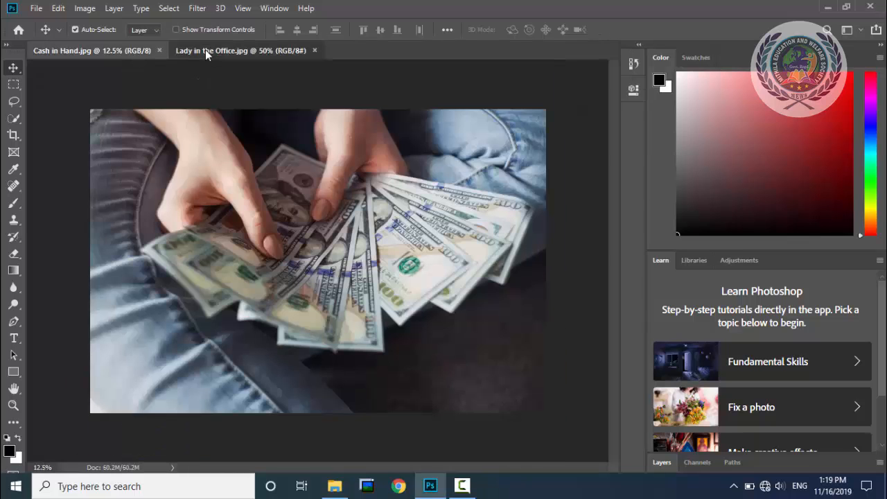
pyautogui.click(206, 49)
pyautogui.click(150, 50)
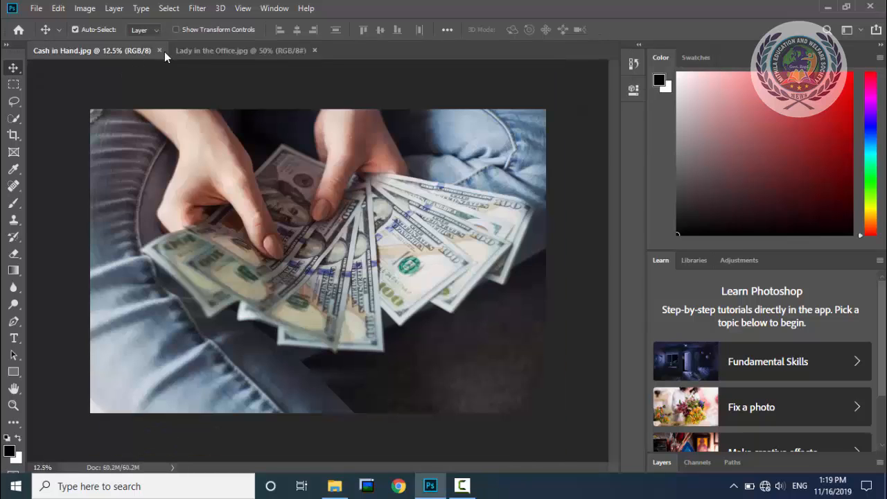
pyautogui.click(230, 49)
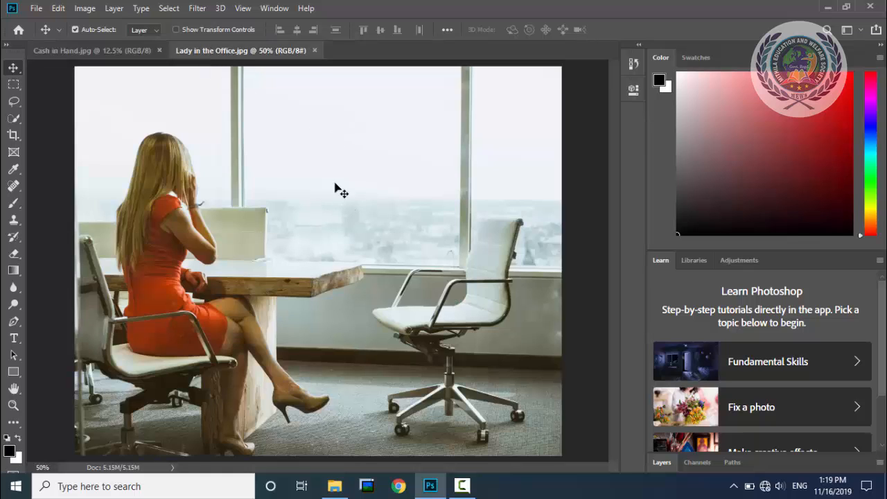
# Close only the Lady in the Office.jpg document.
pyautogui.click(36, 9)
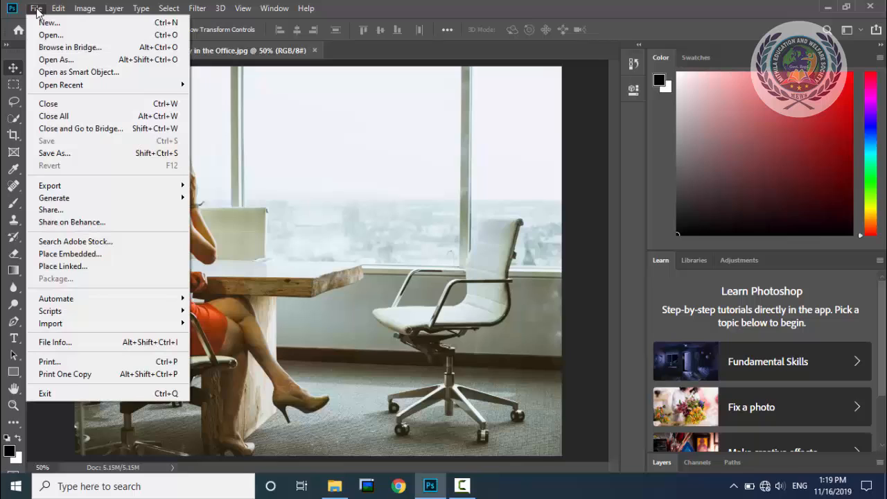
pyautogui.click(63, 104)
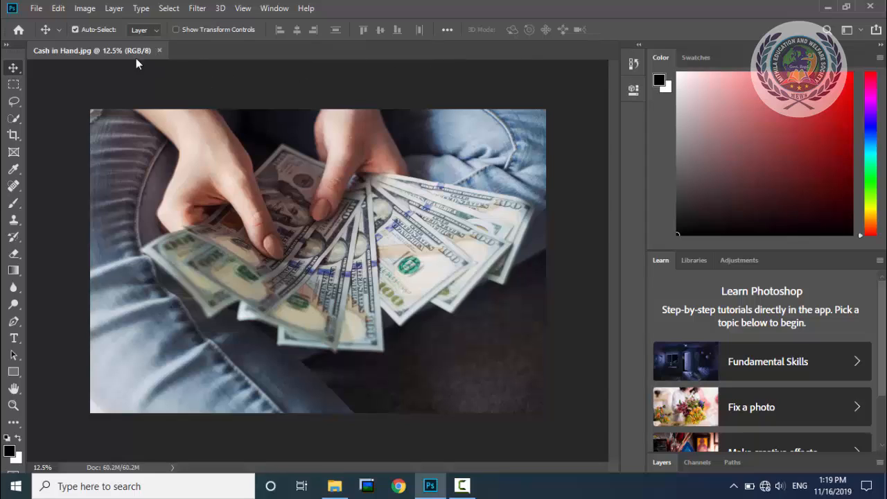
# Check the close options for the Cash in Hand.jpg tab and close the remaining document with Close All.
pyautogui.rightClick(114, 49)
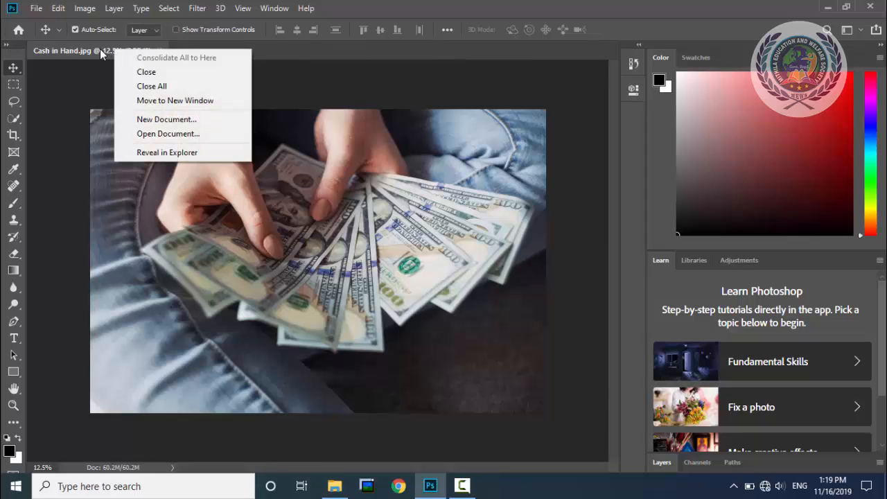
pyautogui.press('Escape')
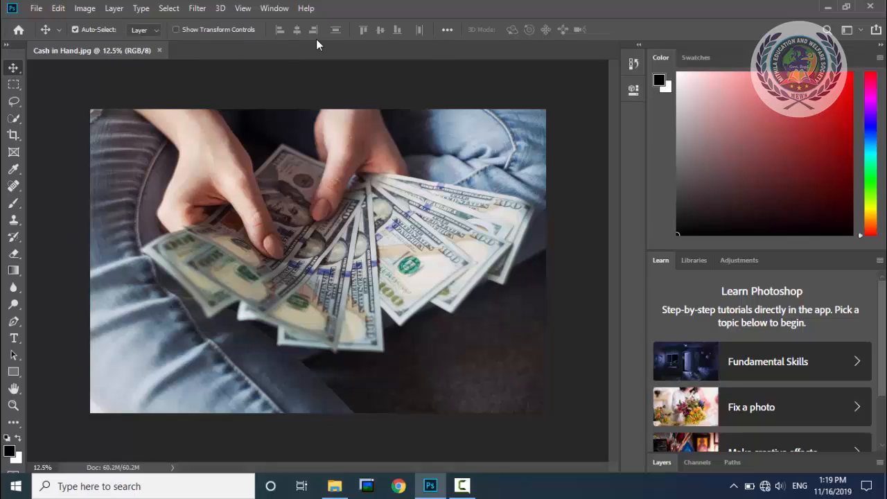
pyautogui.click(37, 9)
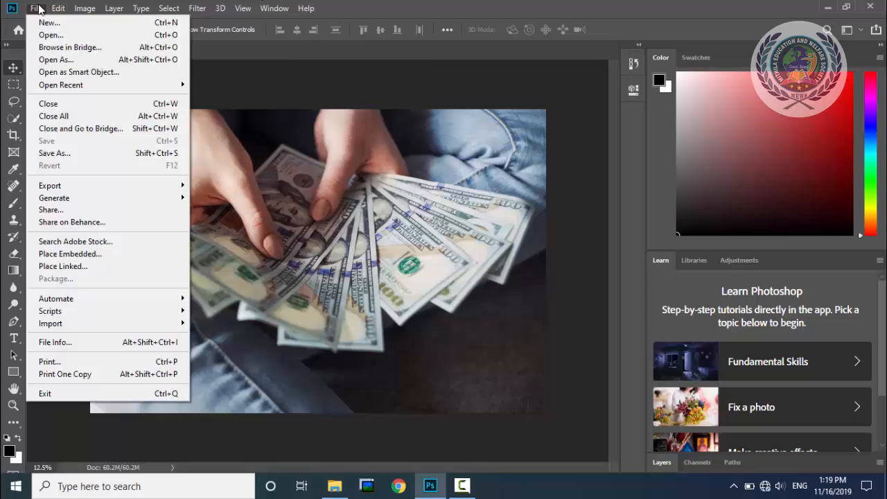
pyautogui.click(77, 119)
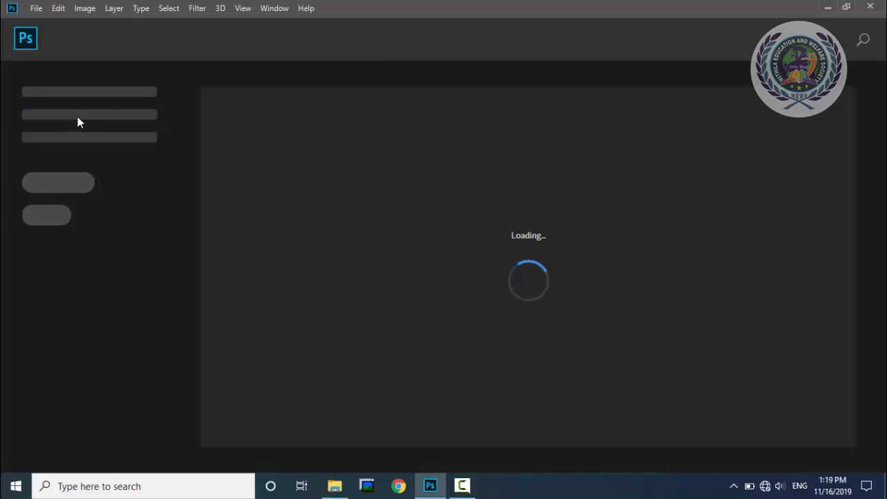